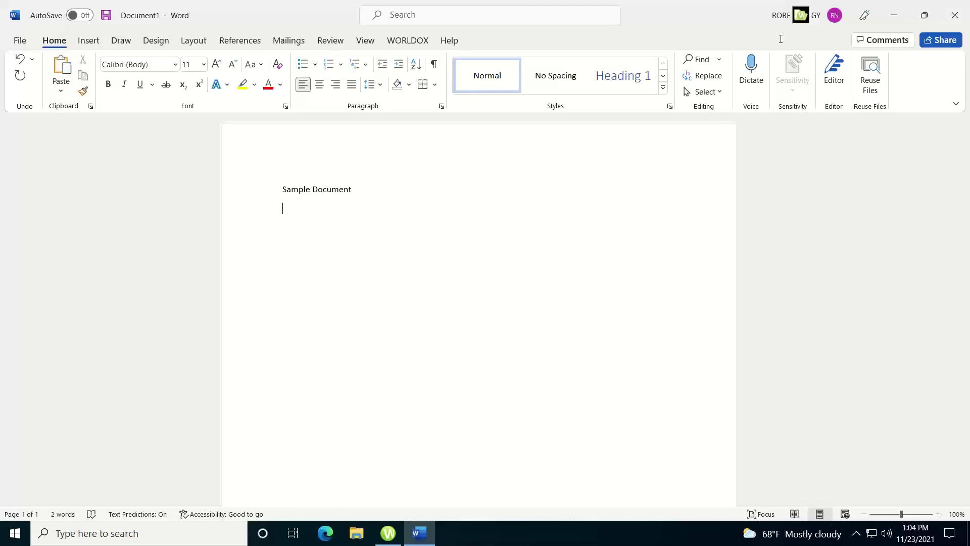
Show the WORLDOX ribbon commands for the unsaved document containing 'Sample Document'
click(406, 40)
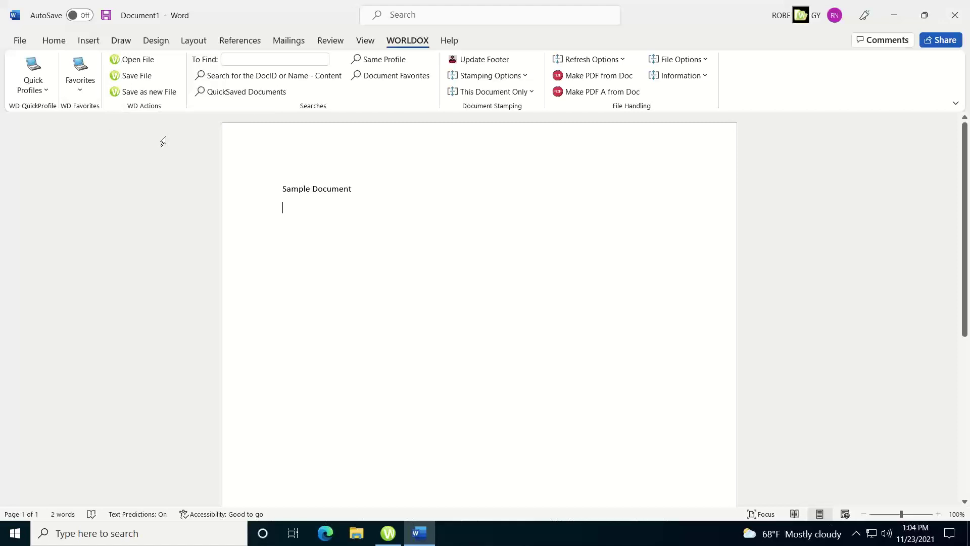
Start a Worldox save of Sample Document and add the comment 'DRAFT needs review'
click(106, 15)
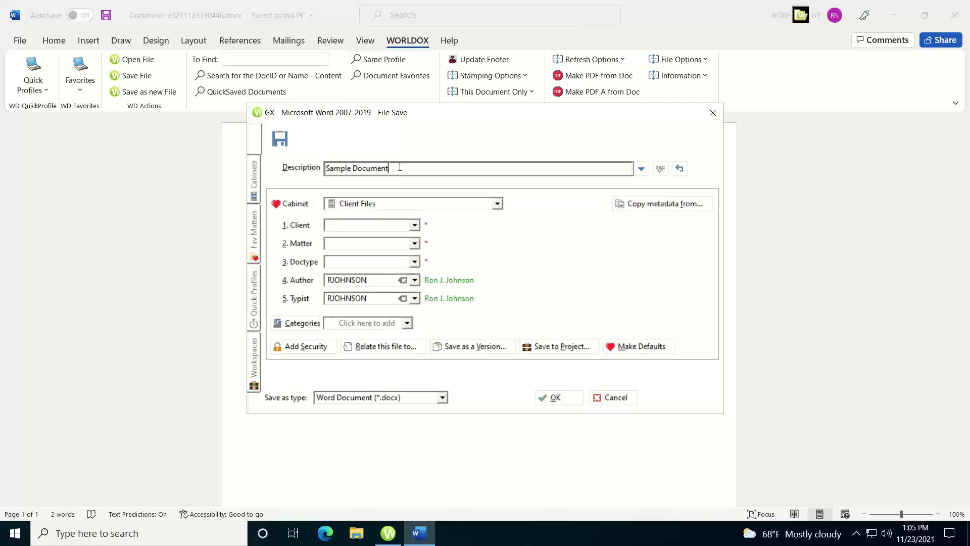
key(Tab)
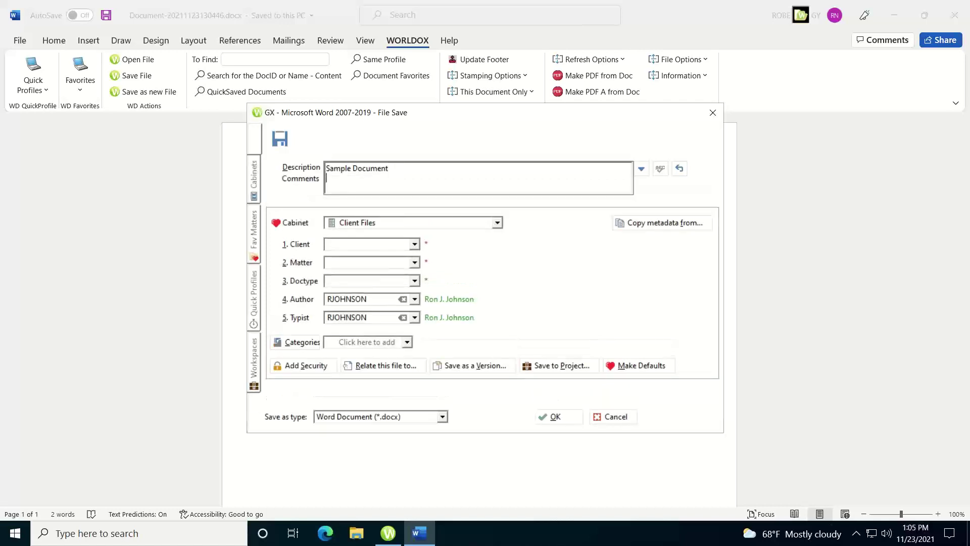
text(DRAFT needs review)
click(497, 223)
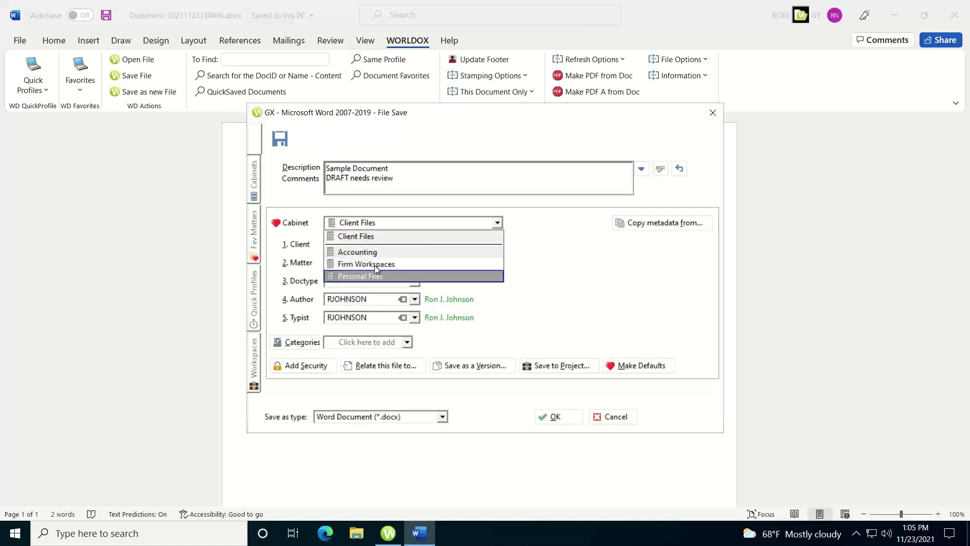
click(349, 224)
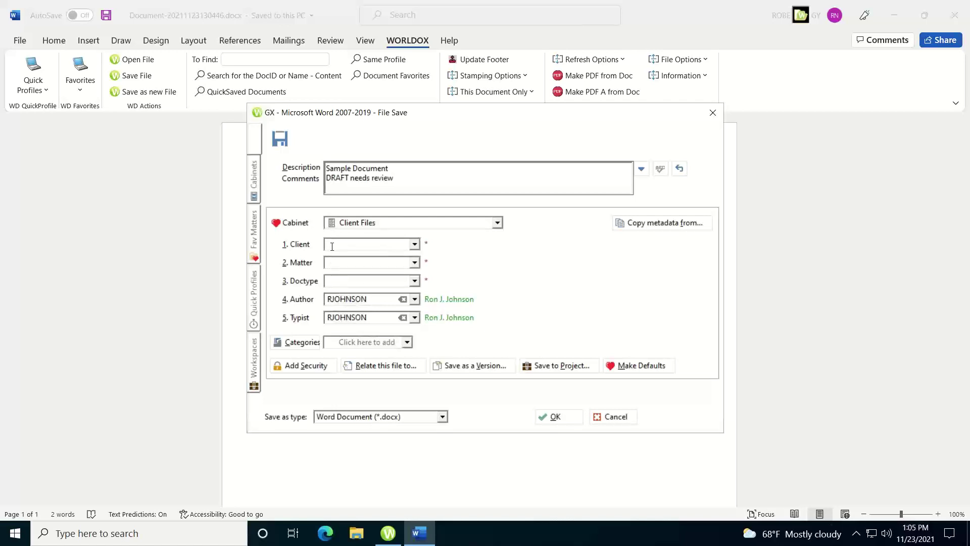
click(414, 244)
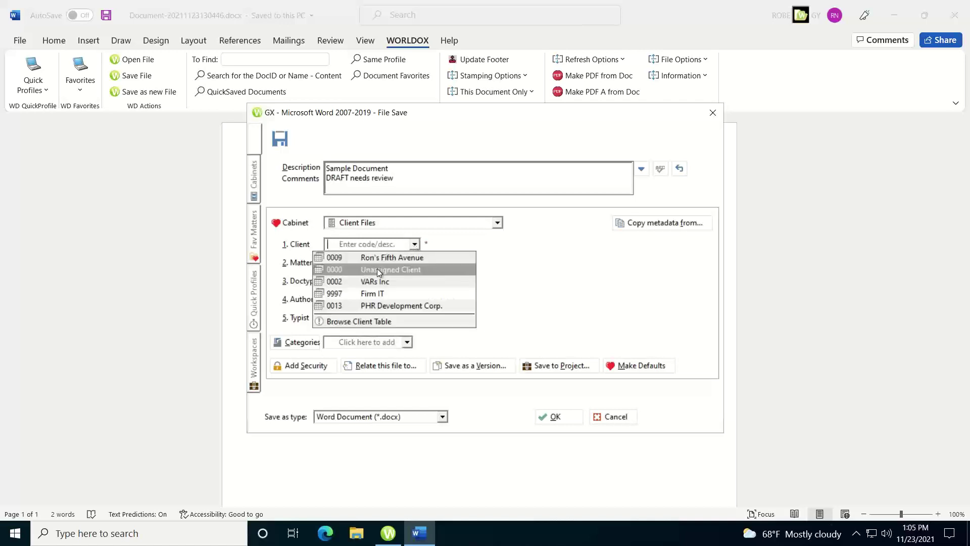
click(451, 243)
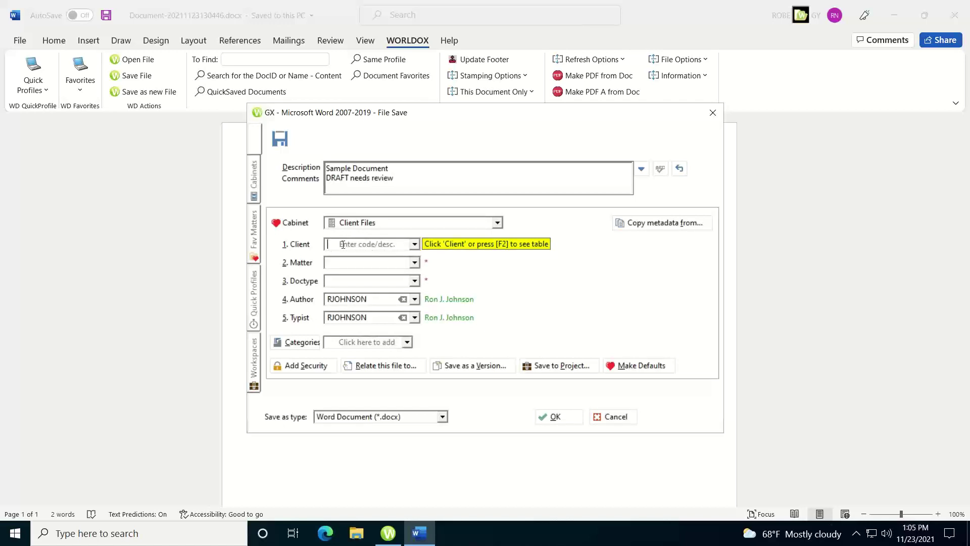
Search the client table for 'var' and set the client to 0002 VARs Inc
click(297, 244)
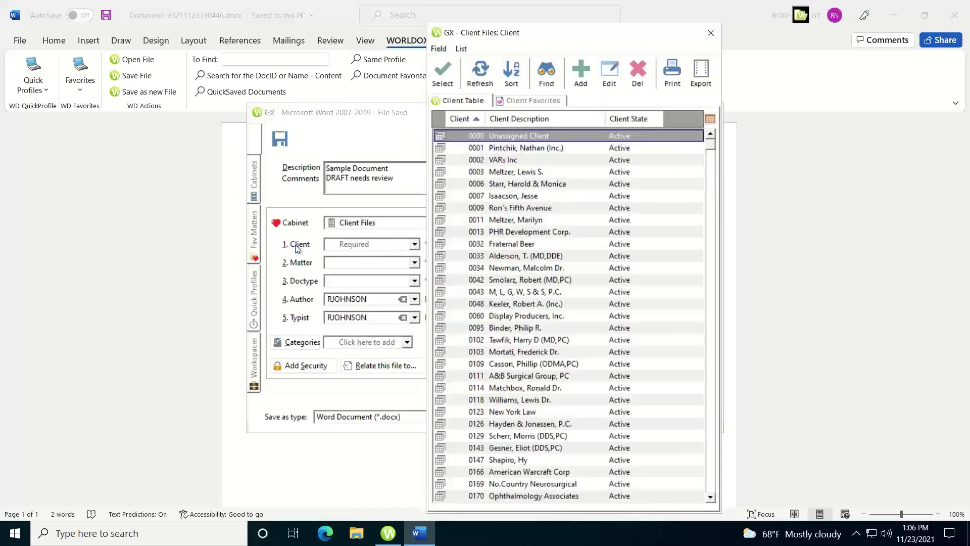
click(527, 223)
text(var)
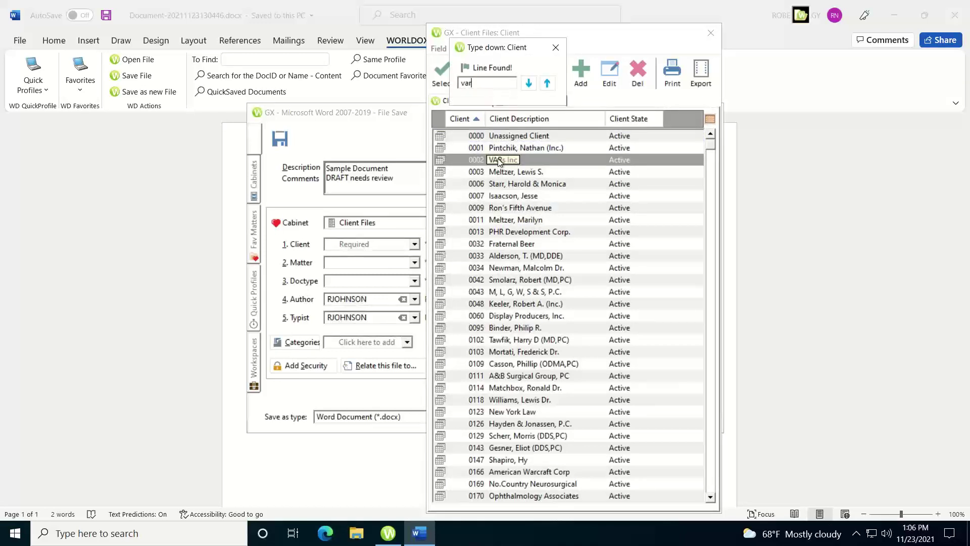
double_click(498, 160)
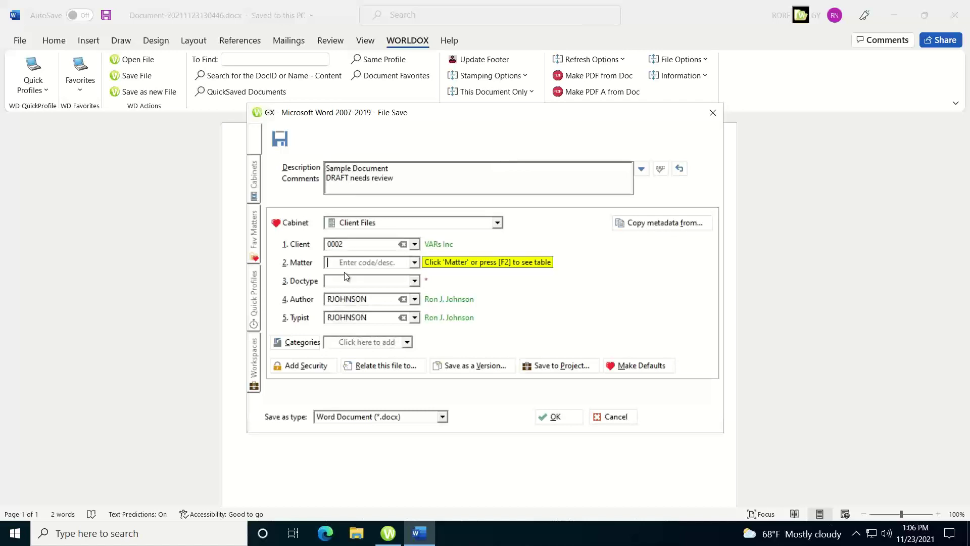
From Favorite Matters, file under client 0009 Ron's Fifth Avenue, matter 000 General
click(255, 239)
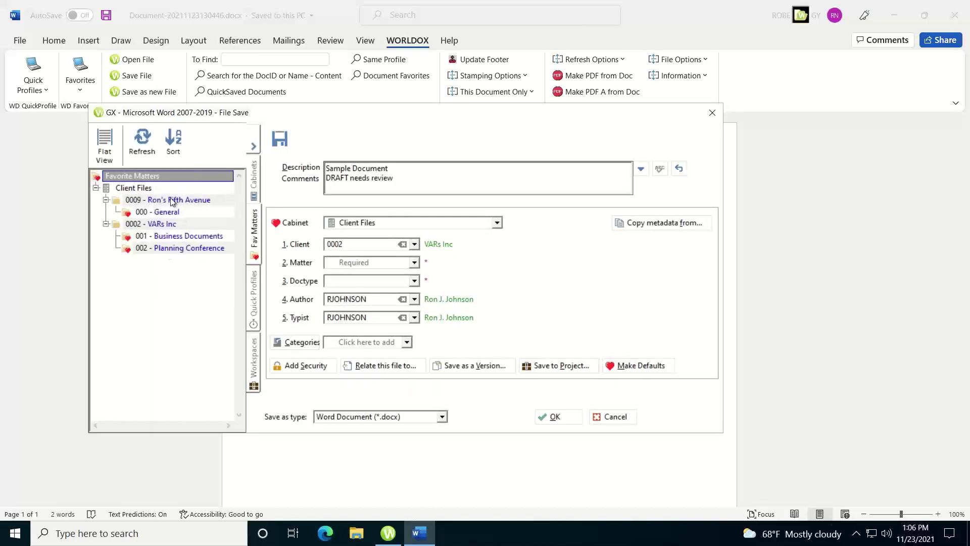
click(172, 235)
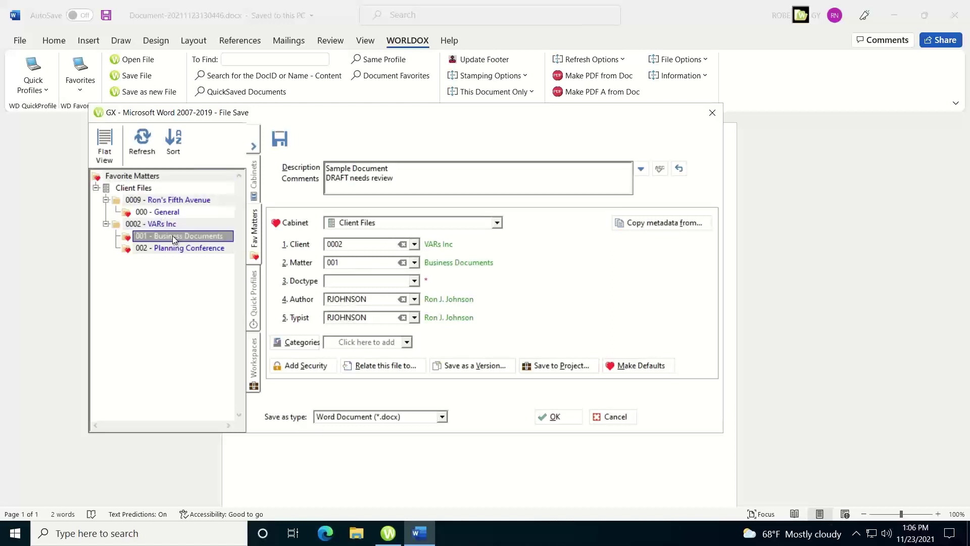
click(162, 212)
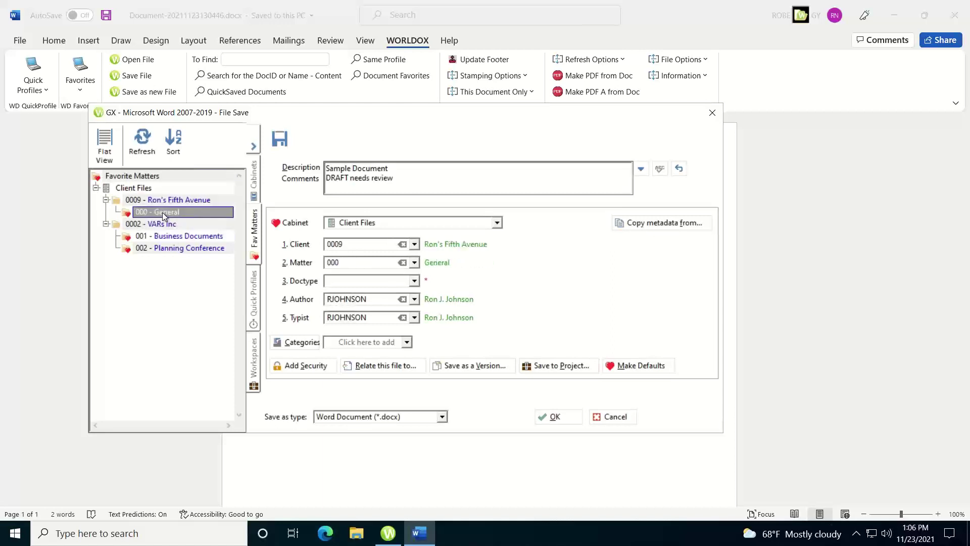
click(649, 226)
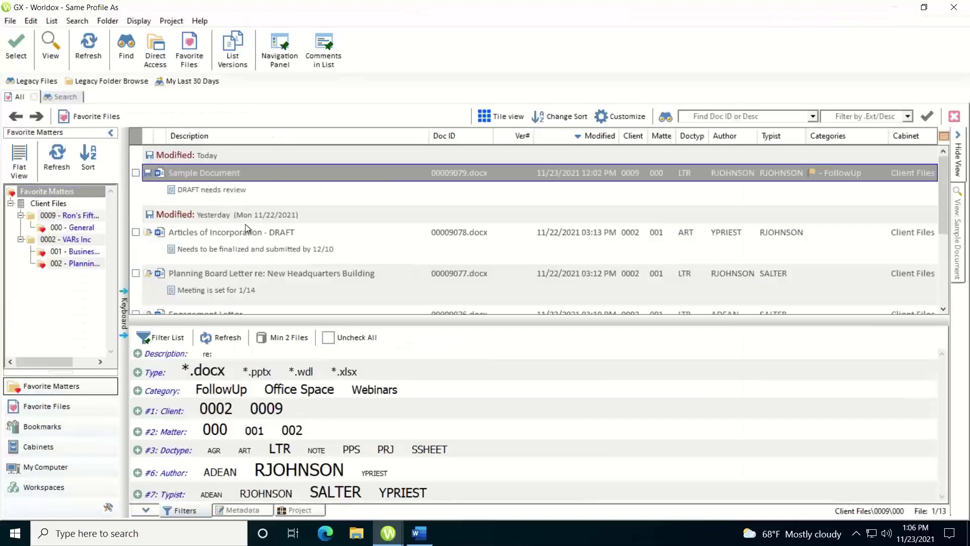
double_click(248, 232)
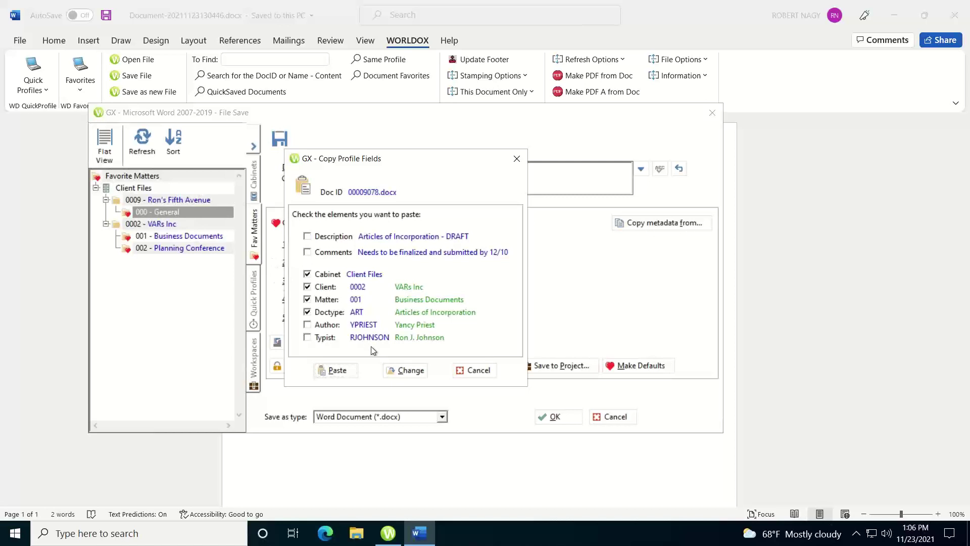
click(467, 371)
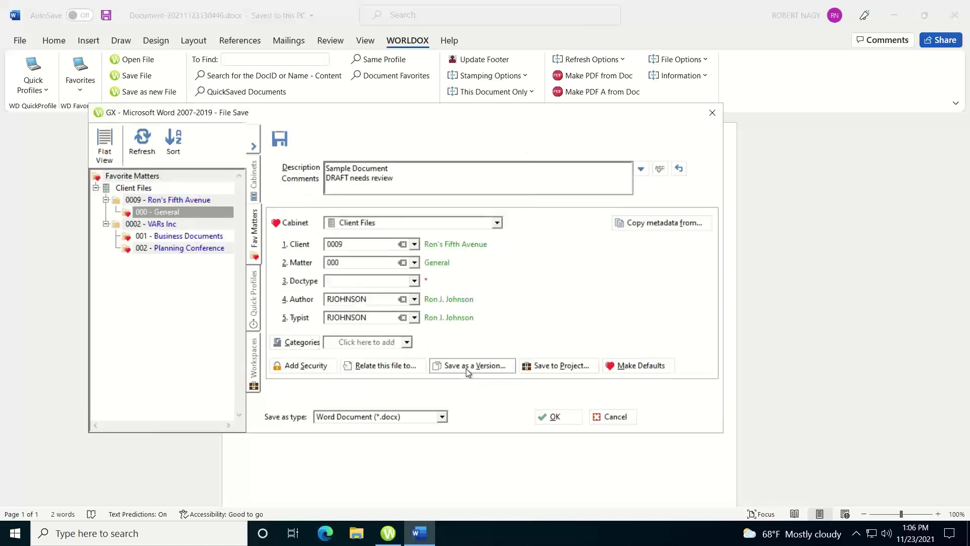
Set the document type to LTR Letter and add the FollowUp category
click(415, 282)
click(415, 281)
click(377, 292)
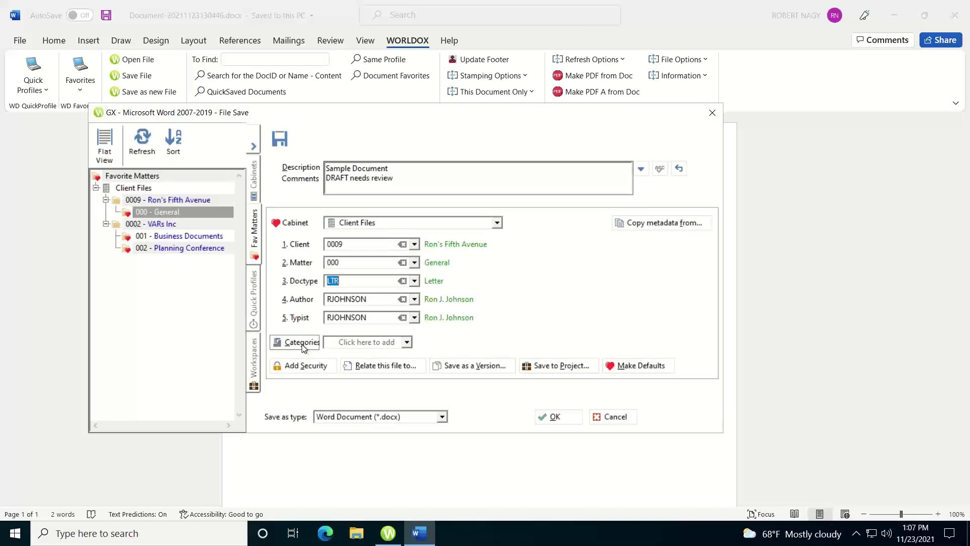
click(406, 343)
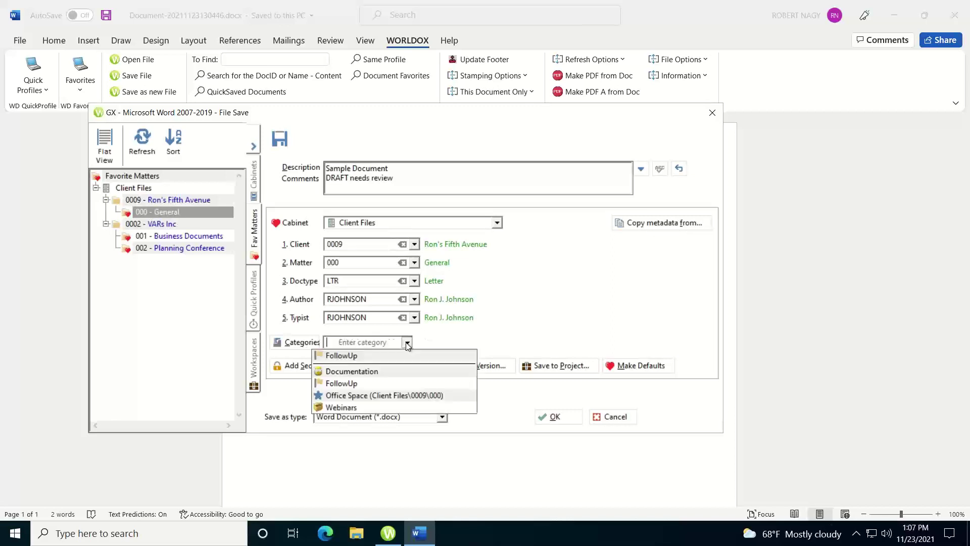
click(354, 384)
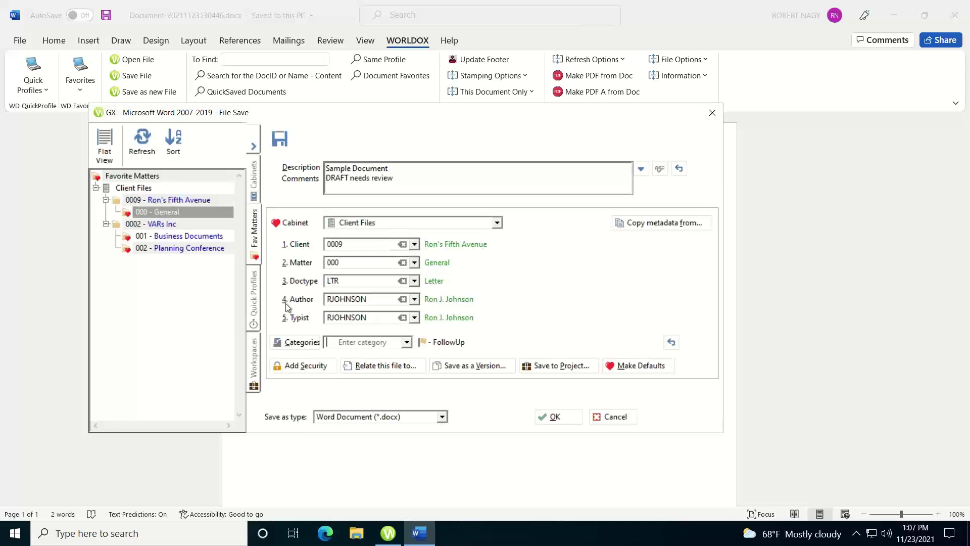
click(310, 367)
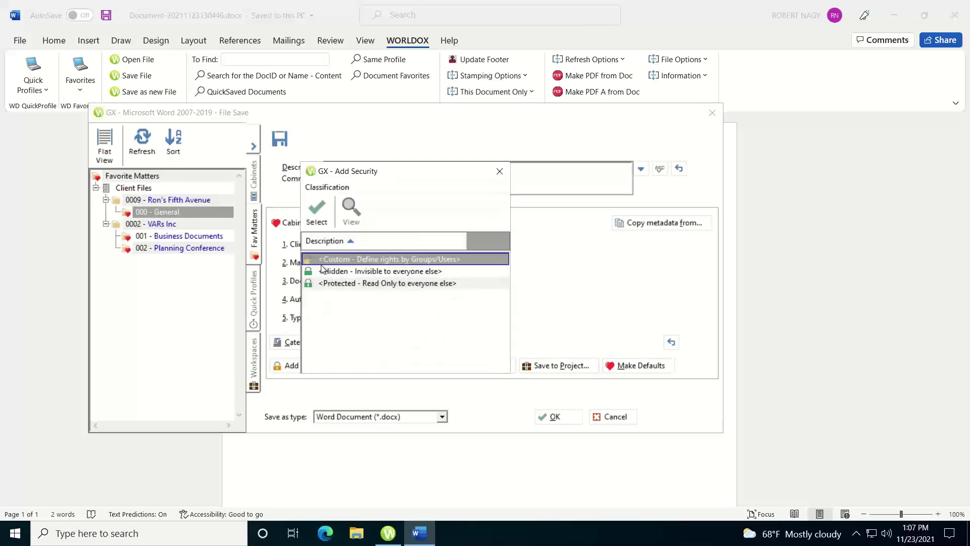
click(333, 259)
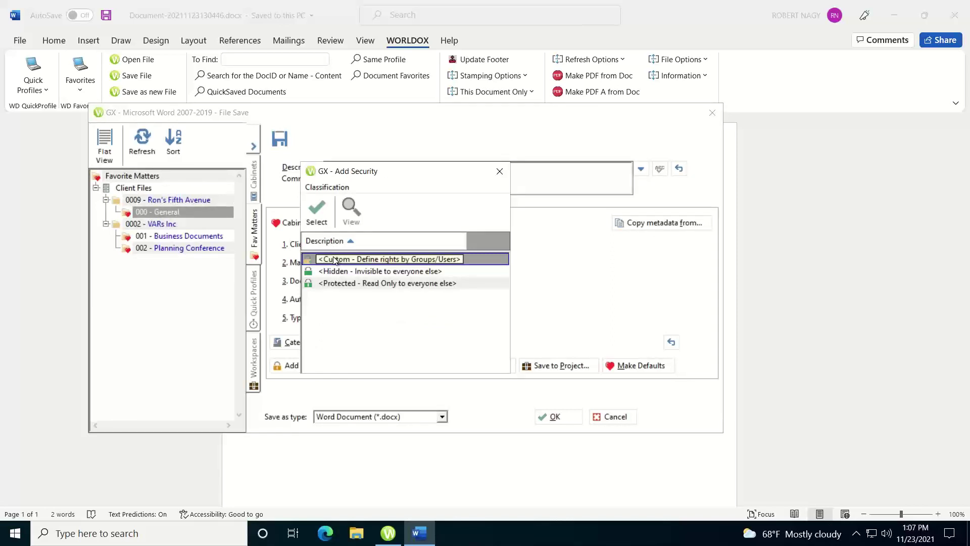
drag(404, 180, 493, 189)
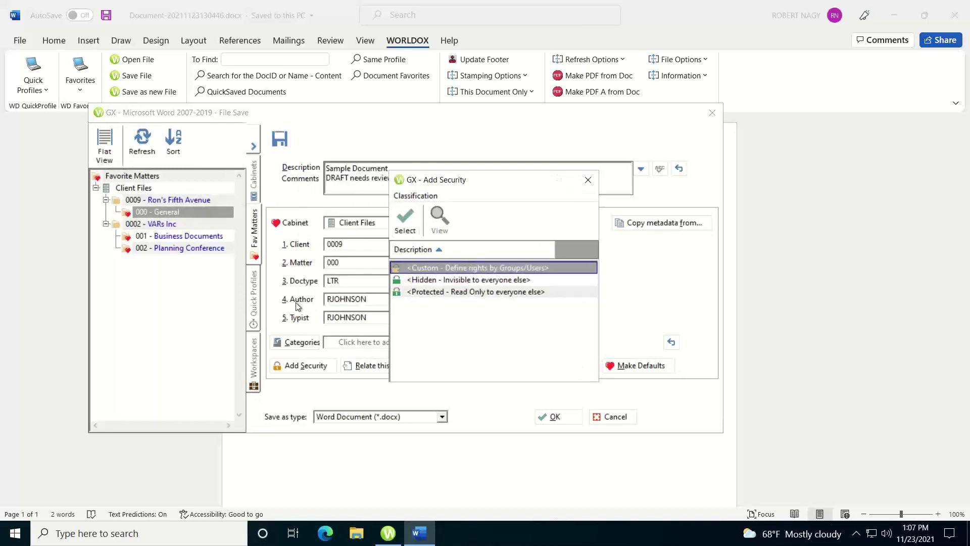
click(407, 280)
click(588, 179)
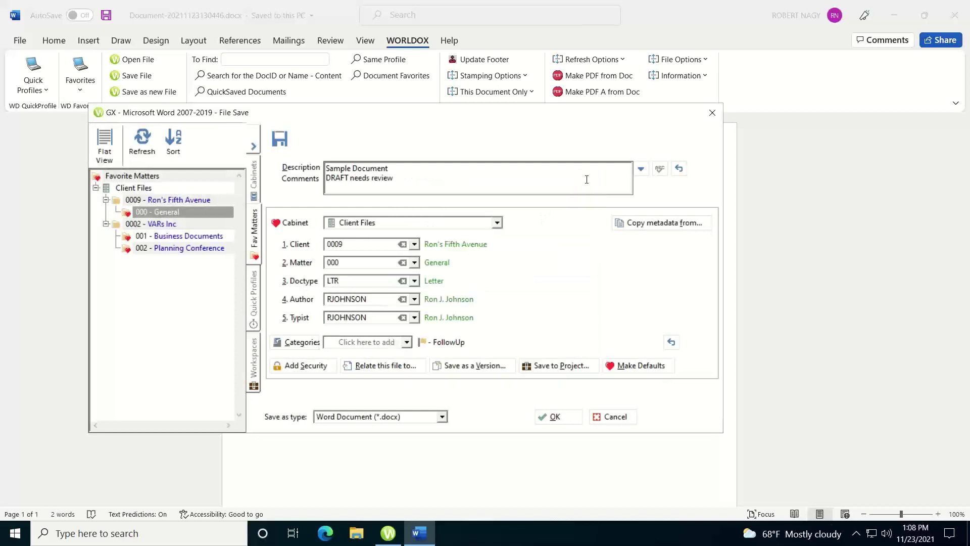
click(549, 369)
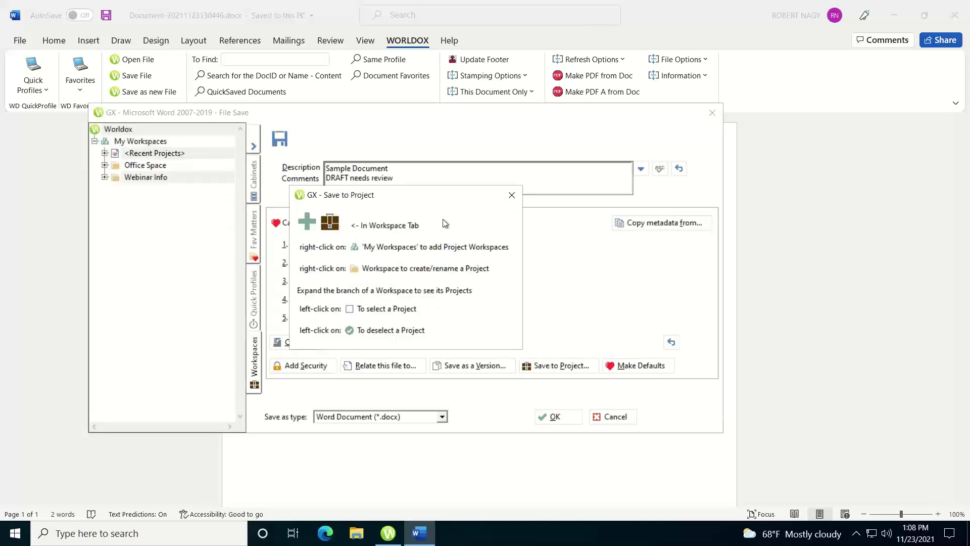
click(511, 196)
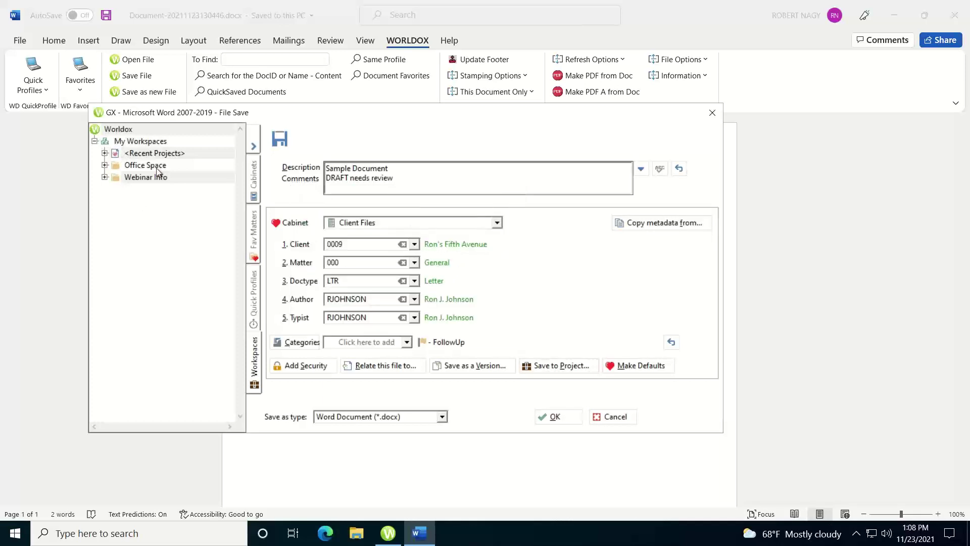
click(104, 153)
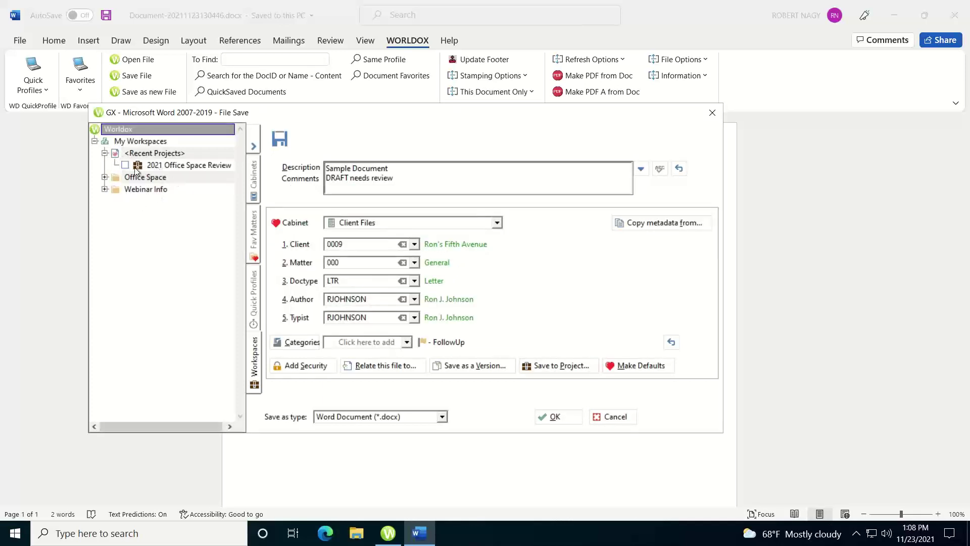
click(126, 165)
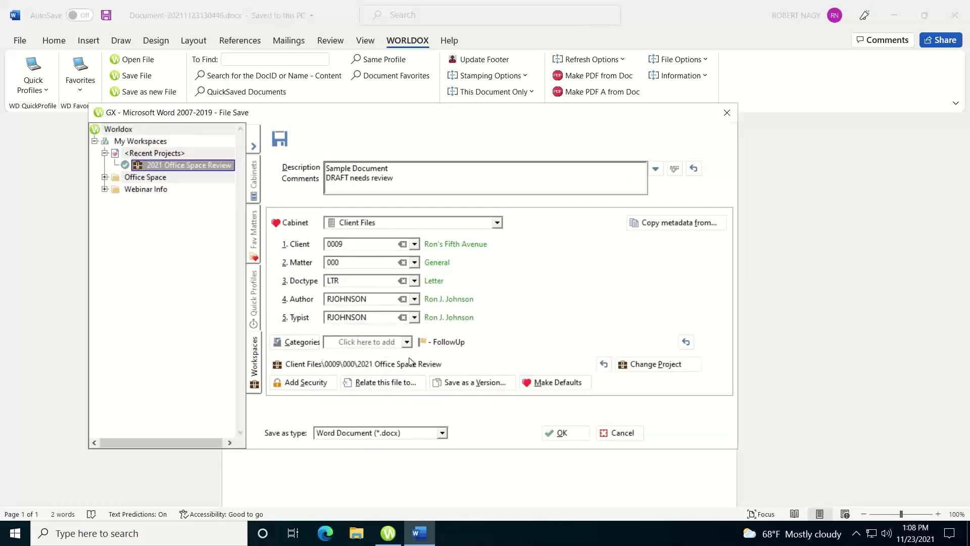
click(604, 366)
click(254, 230)
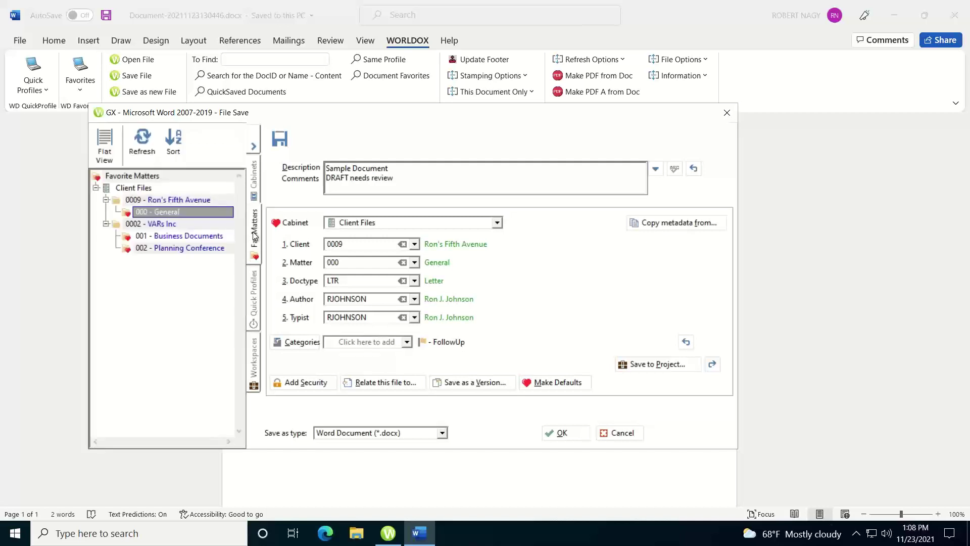
Keep Word Document (*.docx) as the format and save as Sample Document (00009080).DOCX
click(442, 434)
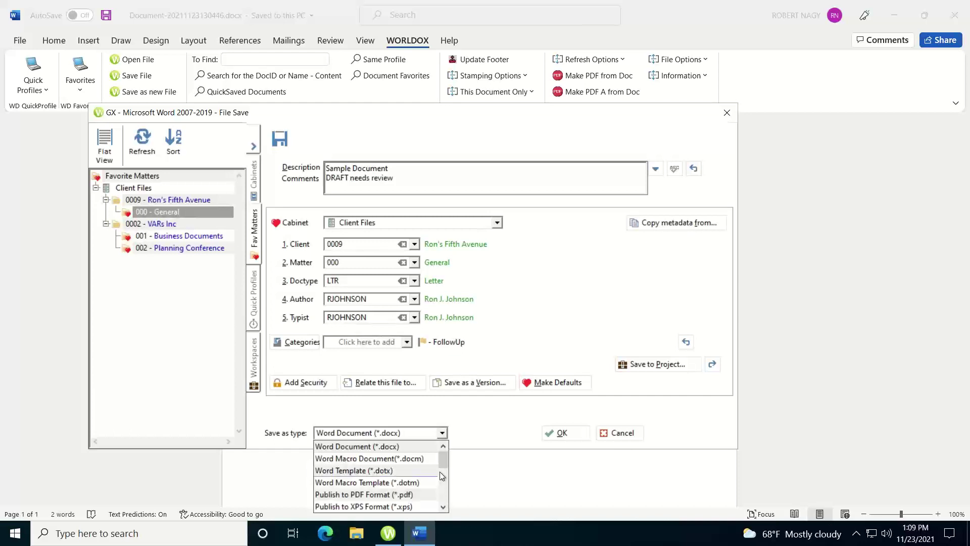
drag(443, 462, 451, 488)
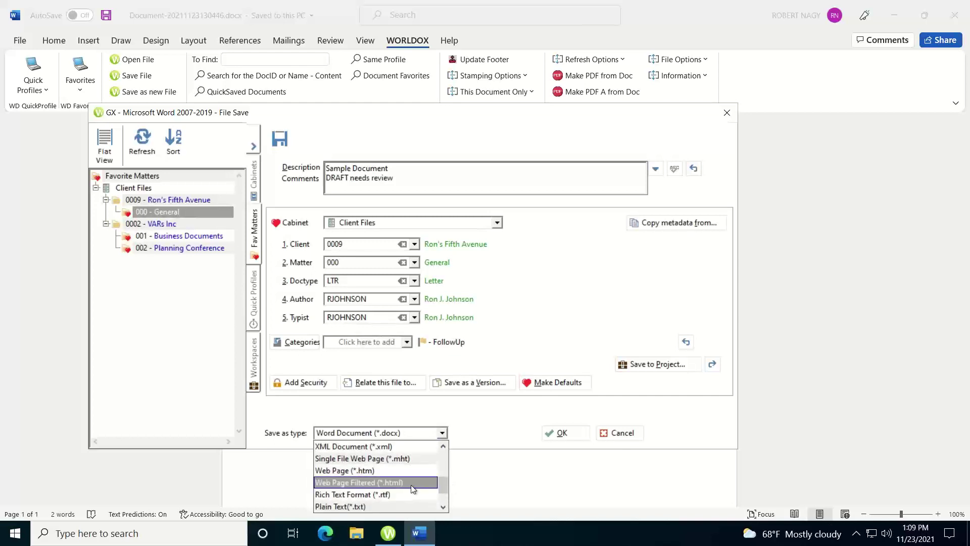
drag(441, 486, 444, 449)
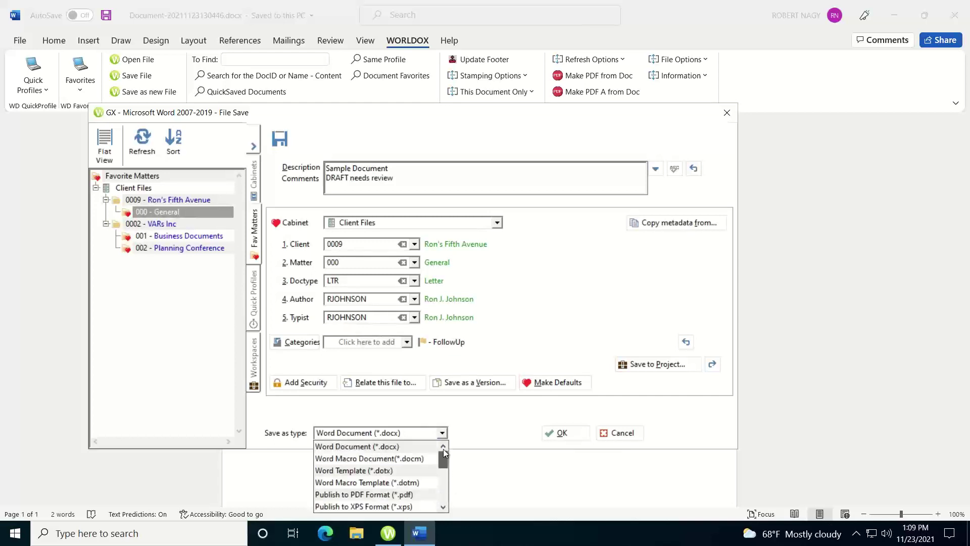
click(395, 447)
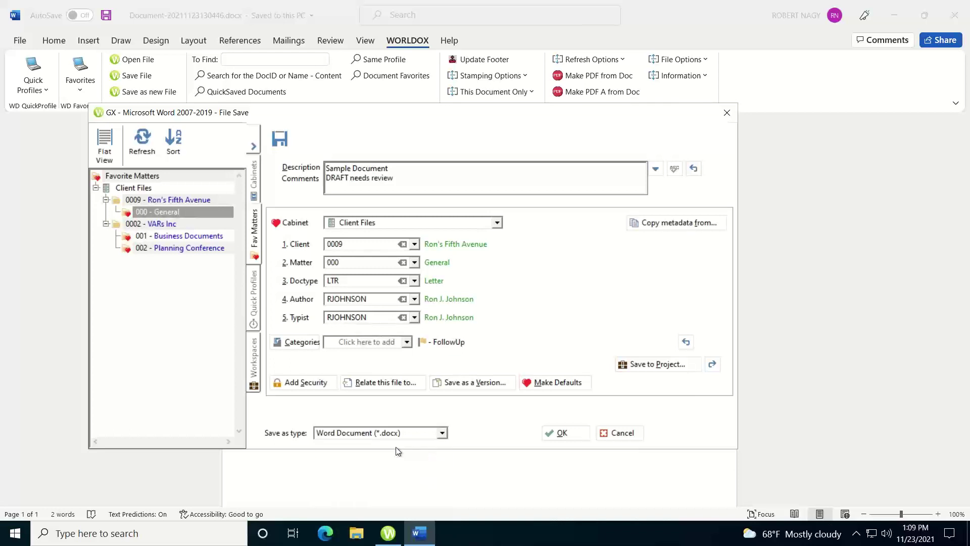
click(562, 435)
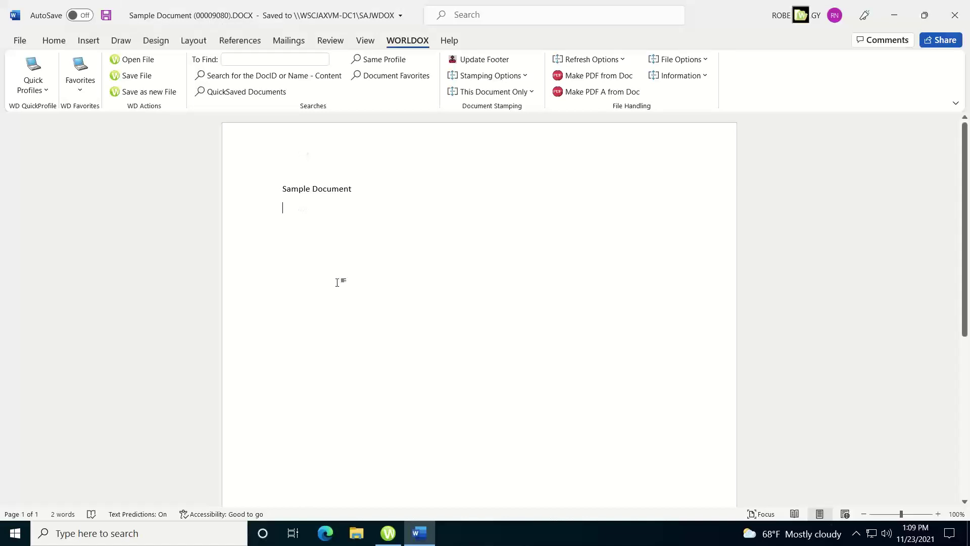
Add the line 'This is more text' below the title, followed by an empty line
text(This is more )
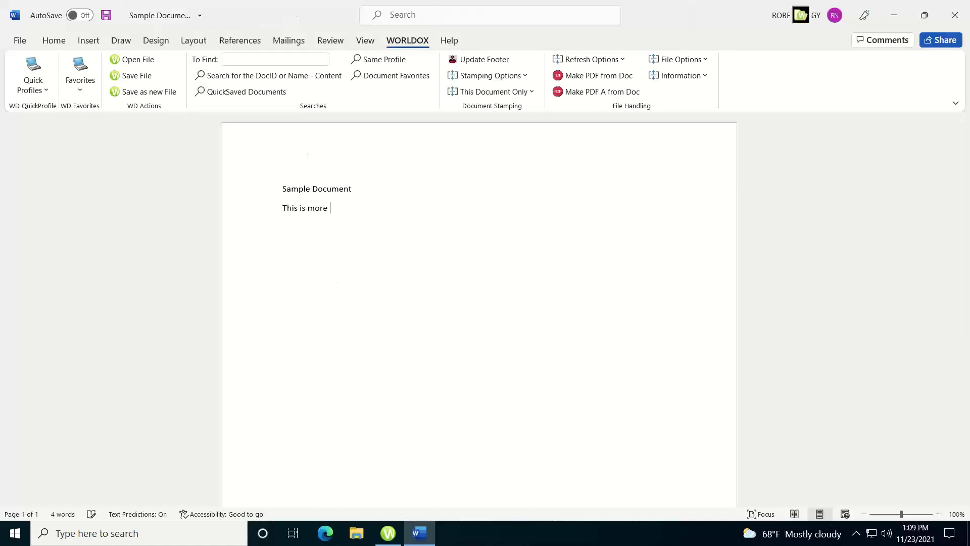
text(text)
key(BackSpace)
key(BackSpace)
text(xt)
key(Return)
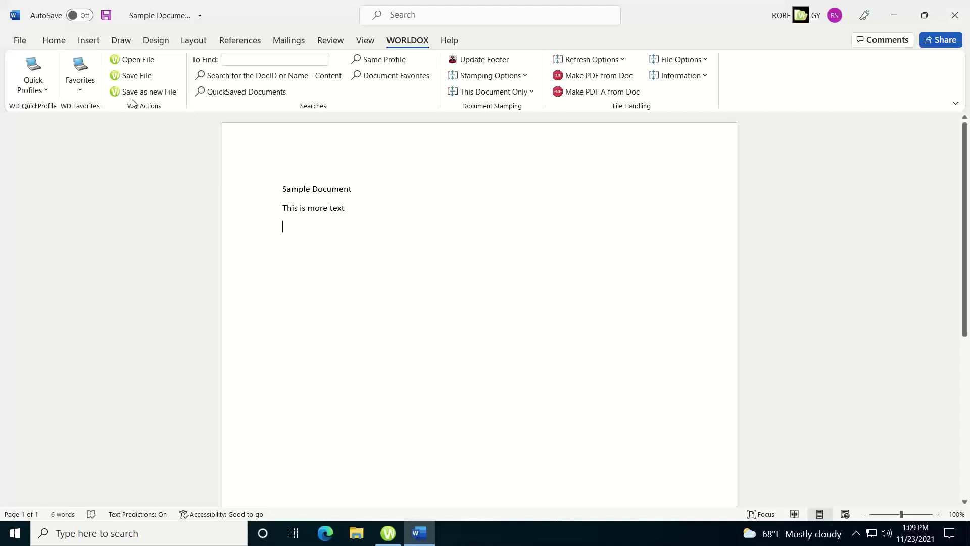
Save the edited document to Worldox with Save as new File
click(134, 93)
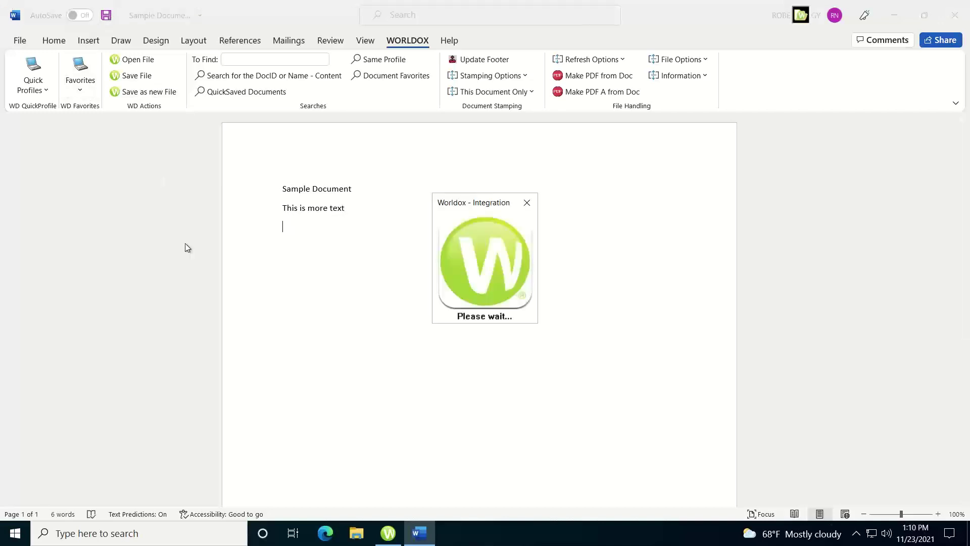